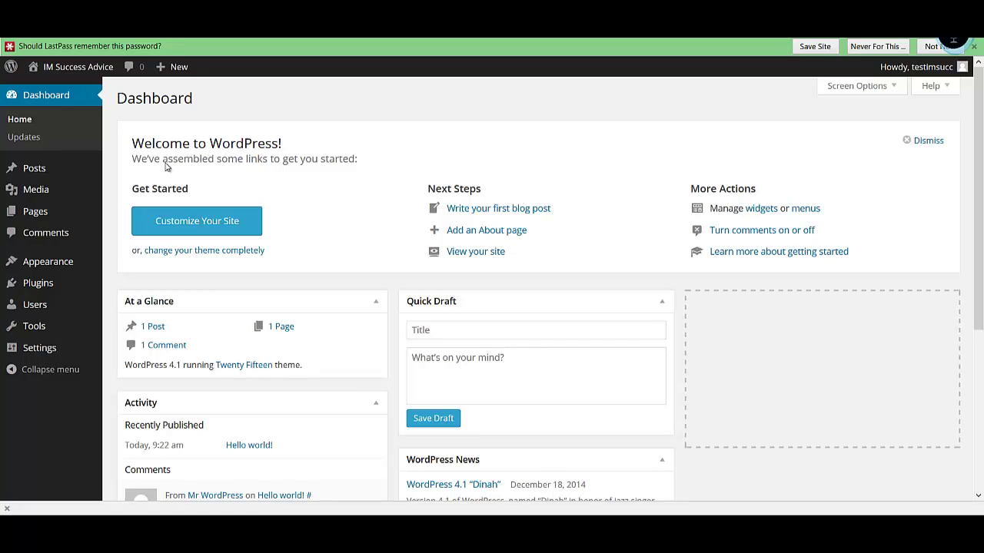
Search the directory of new plugins for "yoast seo".
{"action": "mouse_move", "coordinate": [63, 286]}
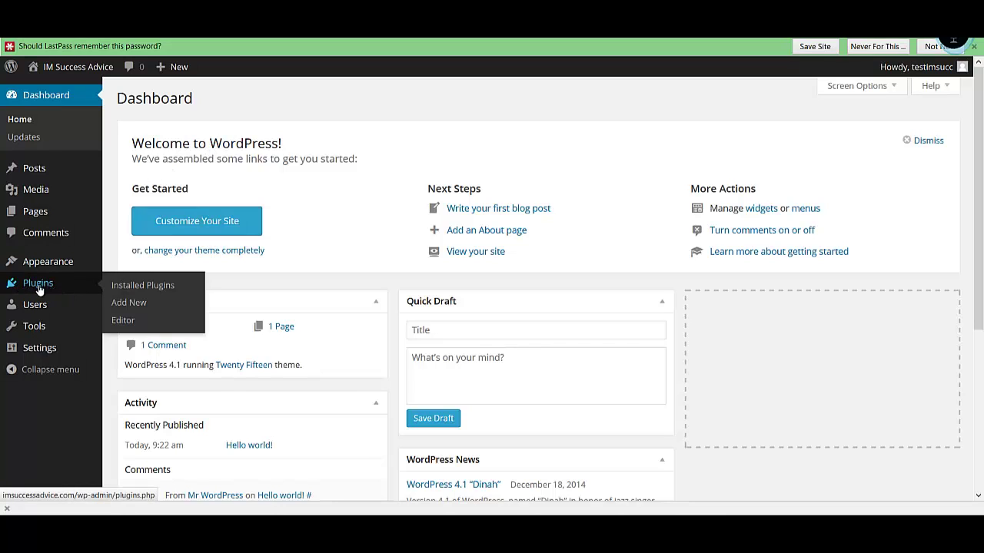
{"action": "left_click", "coordinate": [129, 304]}
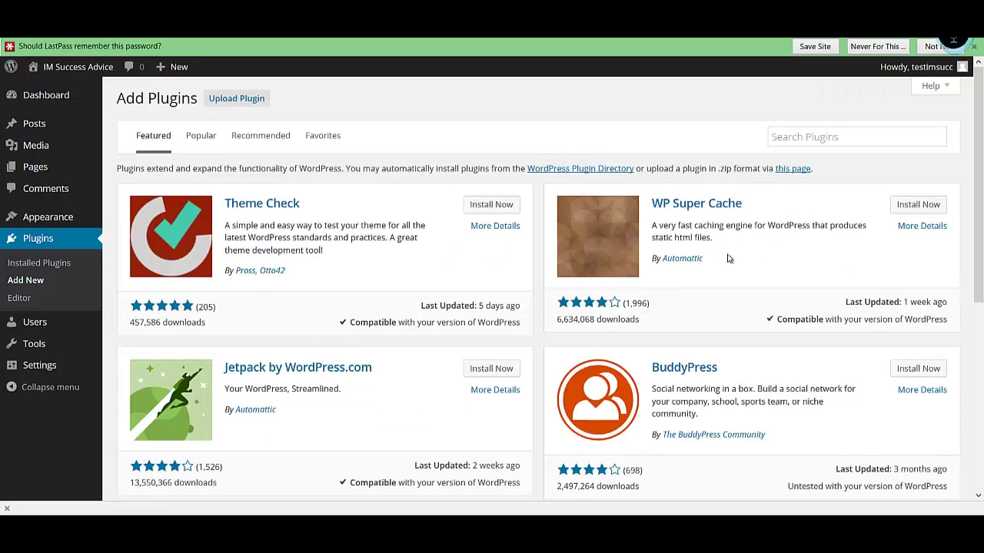
{"action": "left_click", "coordinate": [794, 136]}
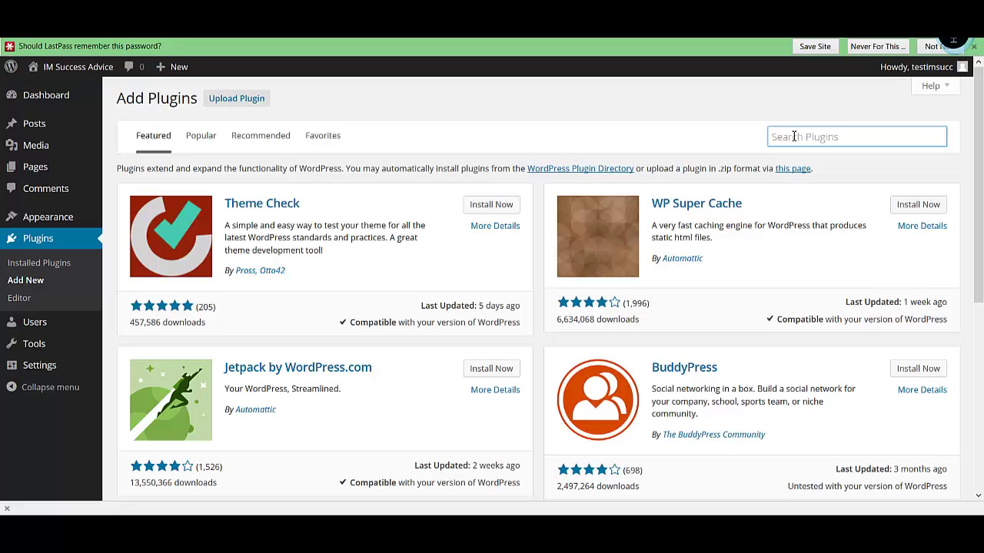
{"action": "type", "text": "yoast seo"}
{"action": "key", "text": "Return"}
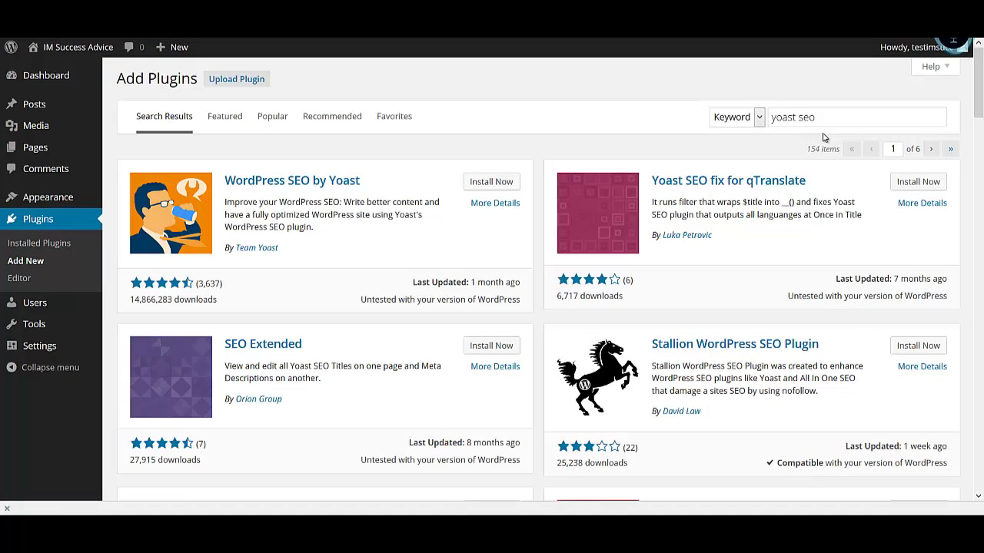
Install the WordPress SEO by Yoast plugin and activate it.
{"action": "left_click", "coordinate": [484, 183]}
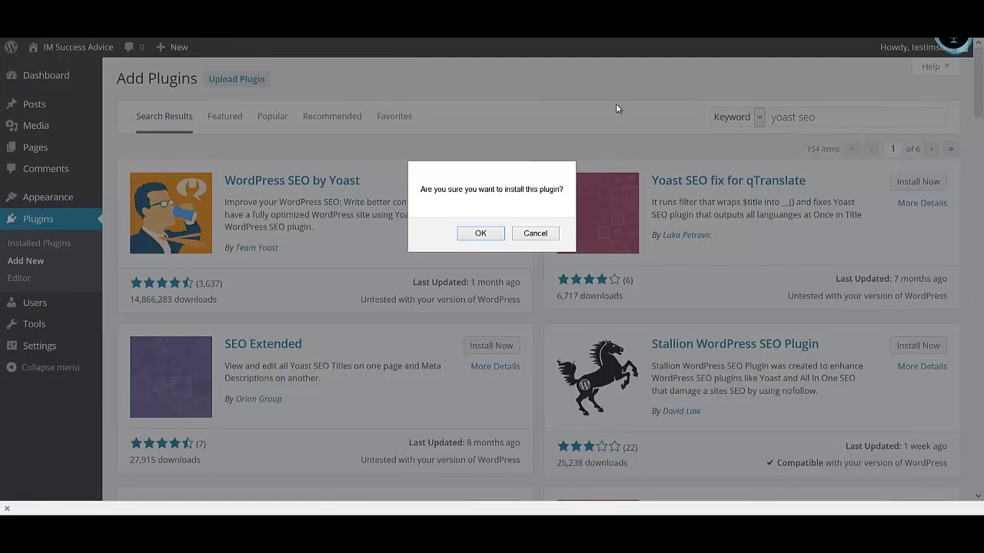
{"action": "left_click", "coordinate": [537, 238]}
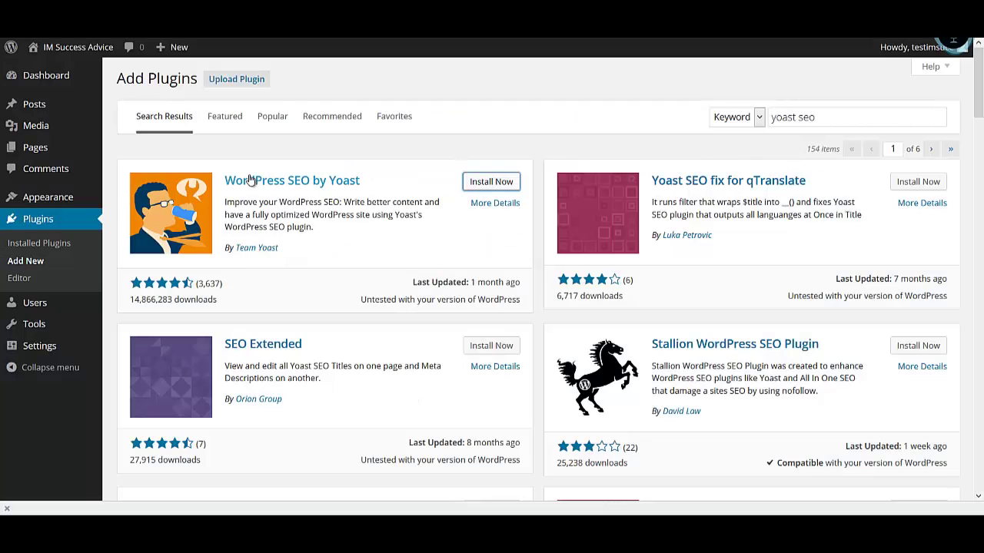
{"action": "left_click", "coordinate": [482, 185]}
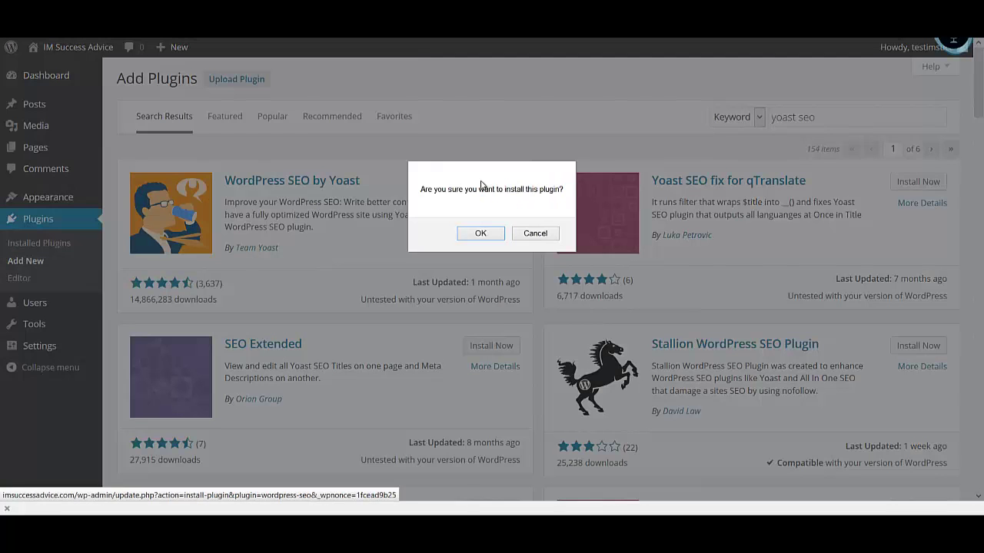
{"action": "left_click", "coordinate": [478, 234]}
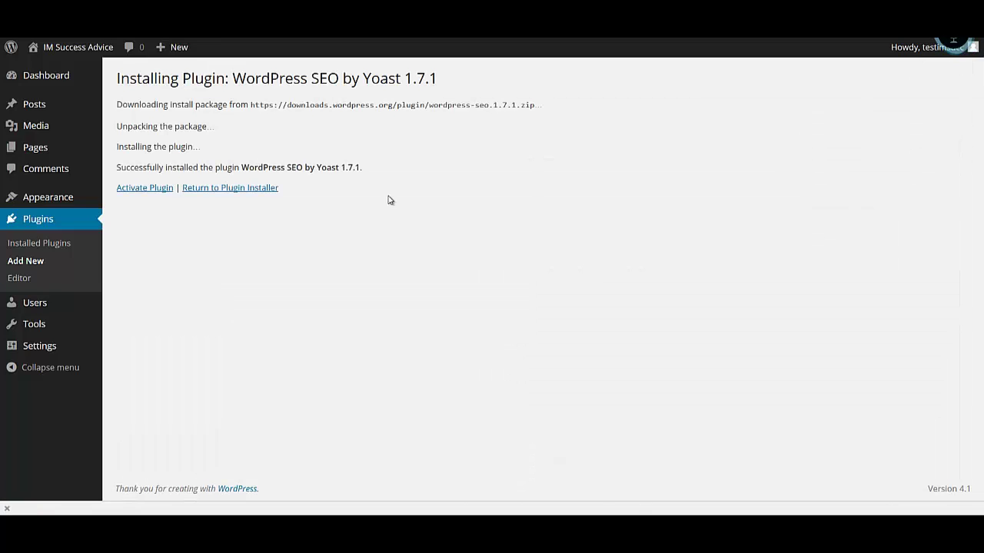
{"action": "left_click", "coordinate": [142, 192]}
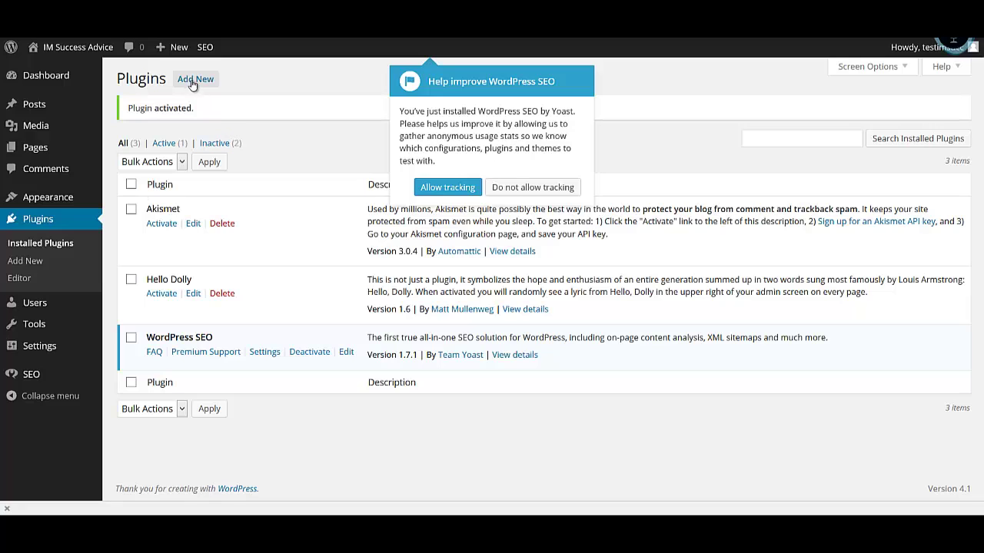
Return to adding new plugins and decline the WordPress SEO usage tracking request.
{"action": "left_click", "coordinate": [193, 80]}
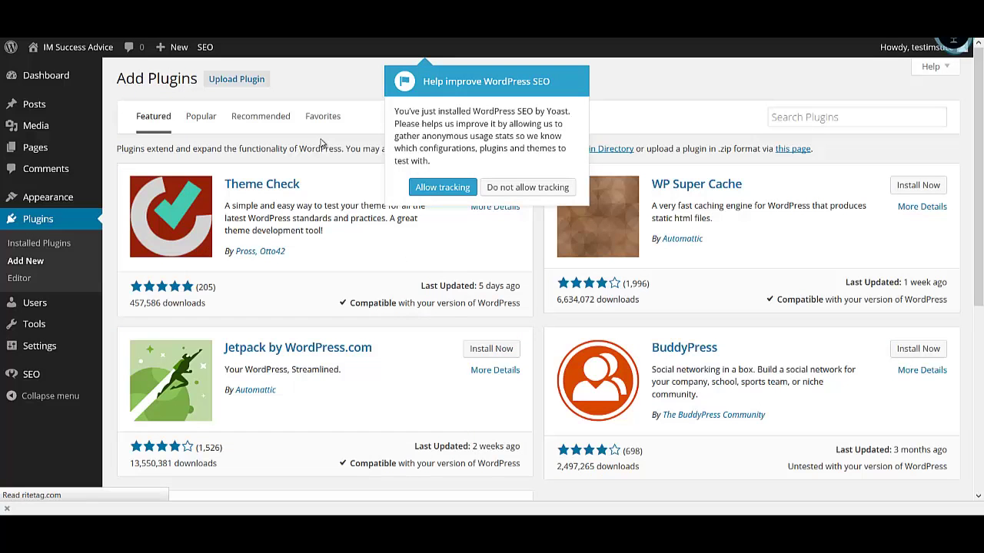
{"action": "left_click", "coordinate": [520, 189]}
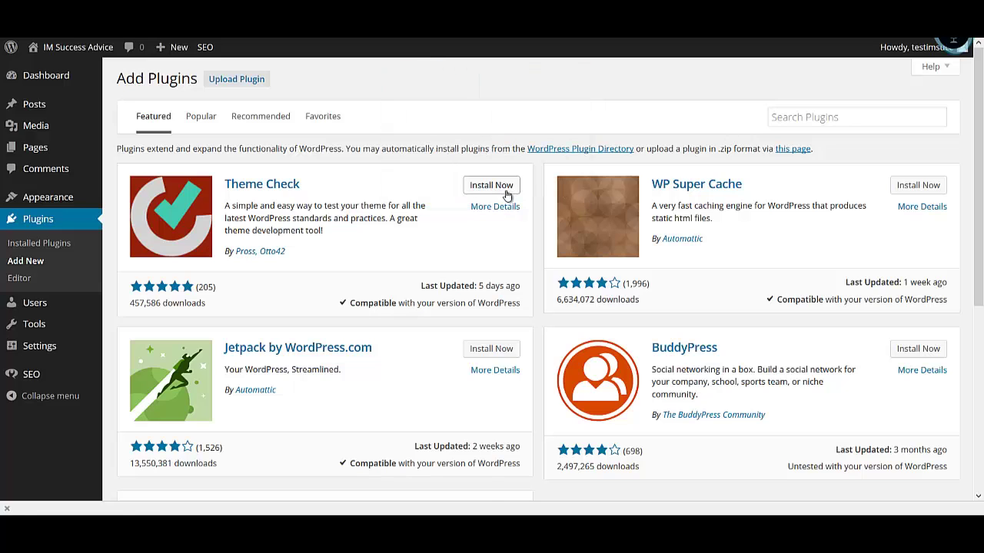
{"action": "left_click", "coordinate": [778, 121]}
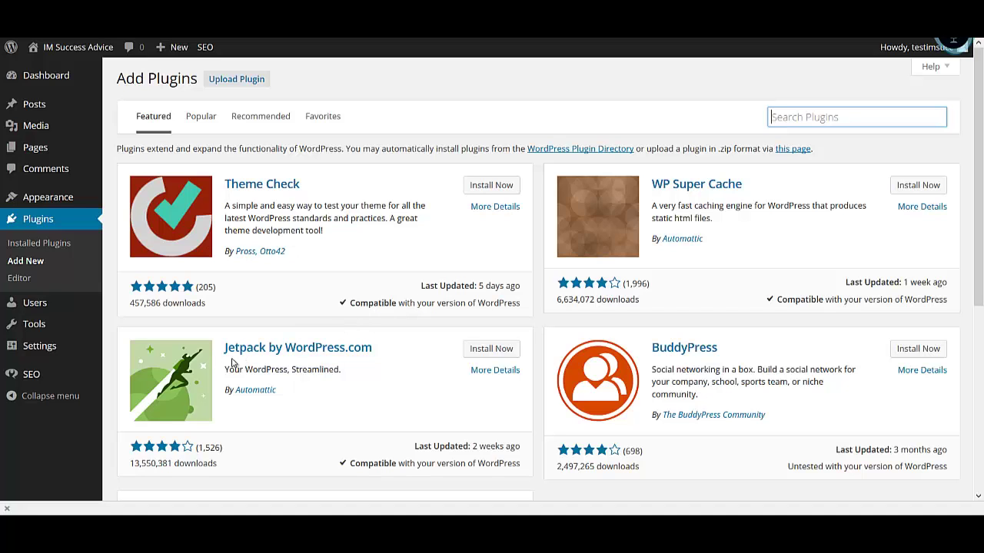
Install and activate the featured Jetpack by WordPress.com plugin, dismissing the WordPress SEO tour offer.
{"action": "left_click", "coordinate": [493, 350]}
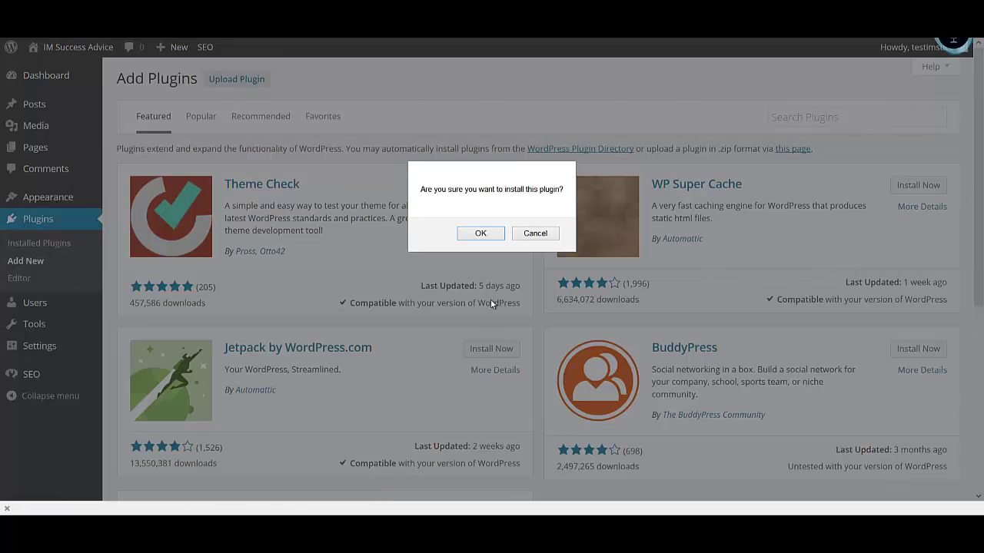
{"action": "left_click", "coordinate": [485, 235]}
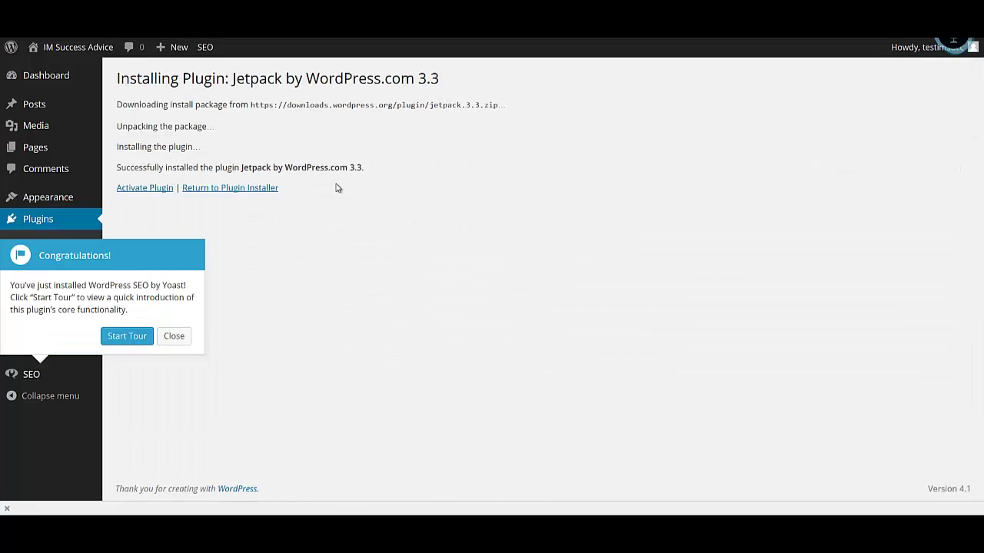
{"action": "left_click", "coordinate": [172, 337]}
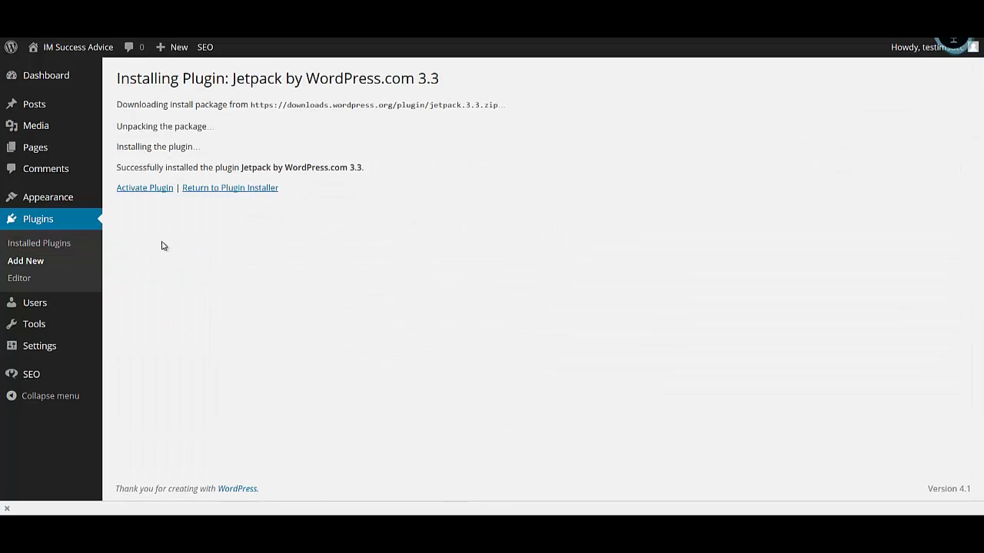
{"action": "left_click", "coordinate": [160, 189]}
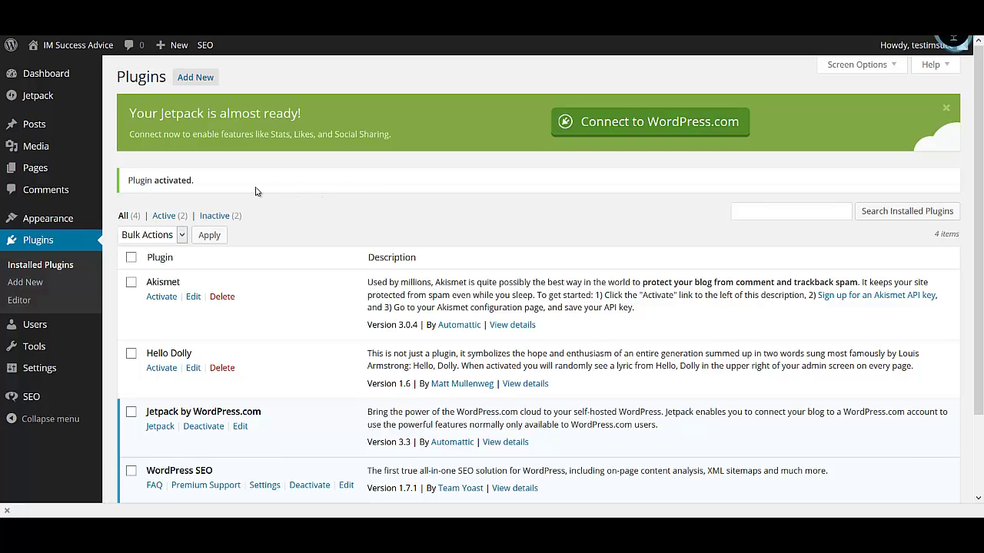
Go to the installed themes and view the details of the active Twenty Fifteen theme.
{"action": "mouse_move", "coordinate": [67, 220]}
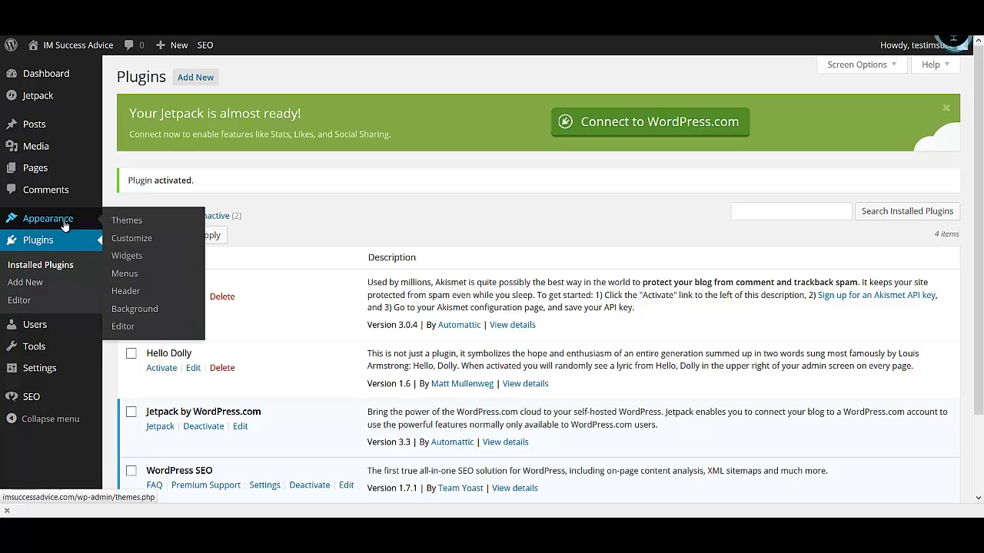
{"action": "left_click", "coordinate": [123, 222]}
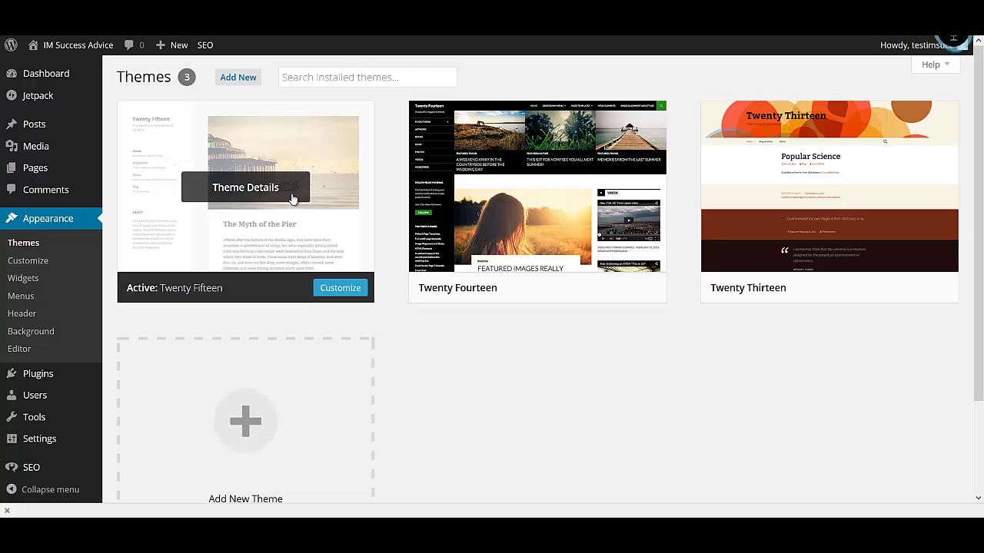
{"action": "left_click", "coordinate": [265, 192]}
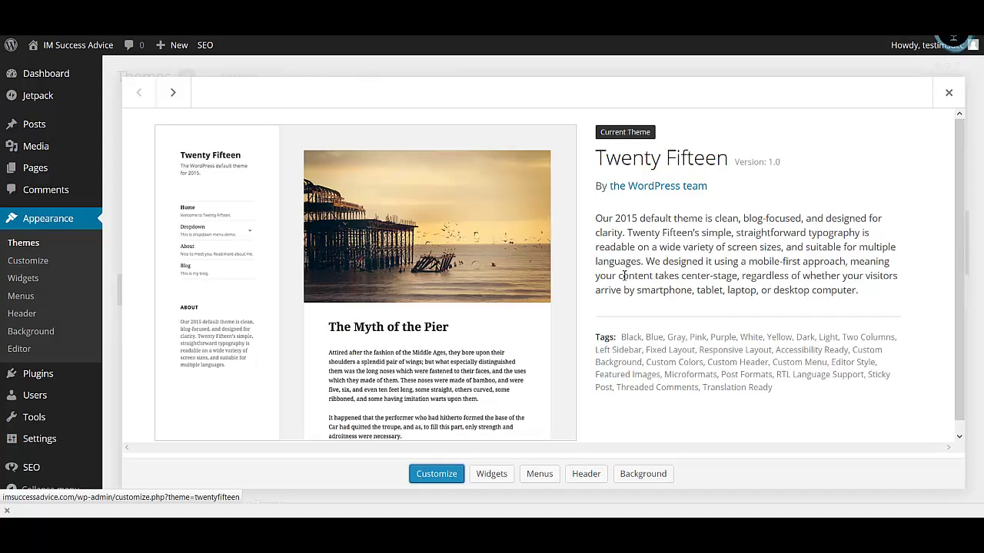
{"action": "left_click", "coordinate": [948, 93]}
Search the installed themes for "sugar and spice".
{"action": "left_click", "coordinate": [417, 73]}
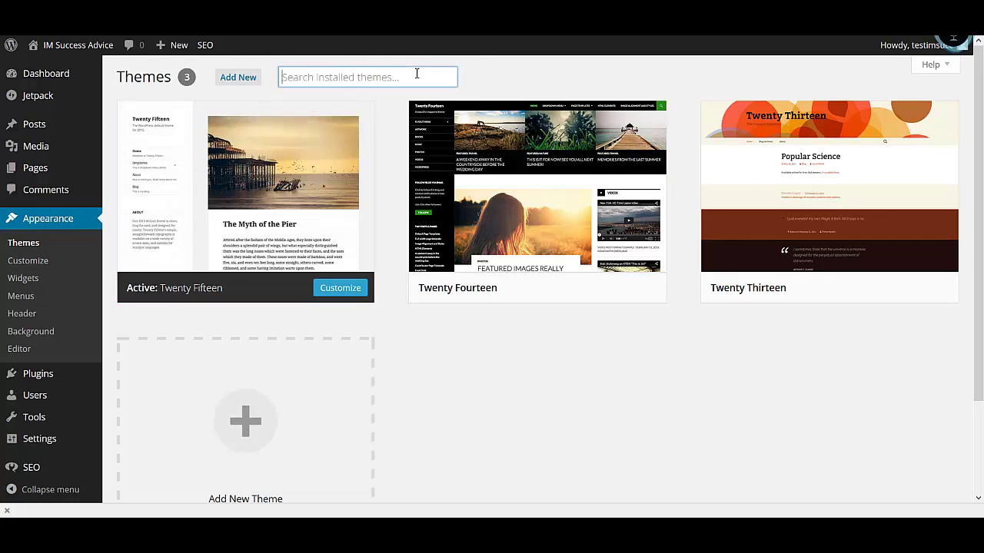
{"action": "type", "text": "sugar and spice"}
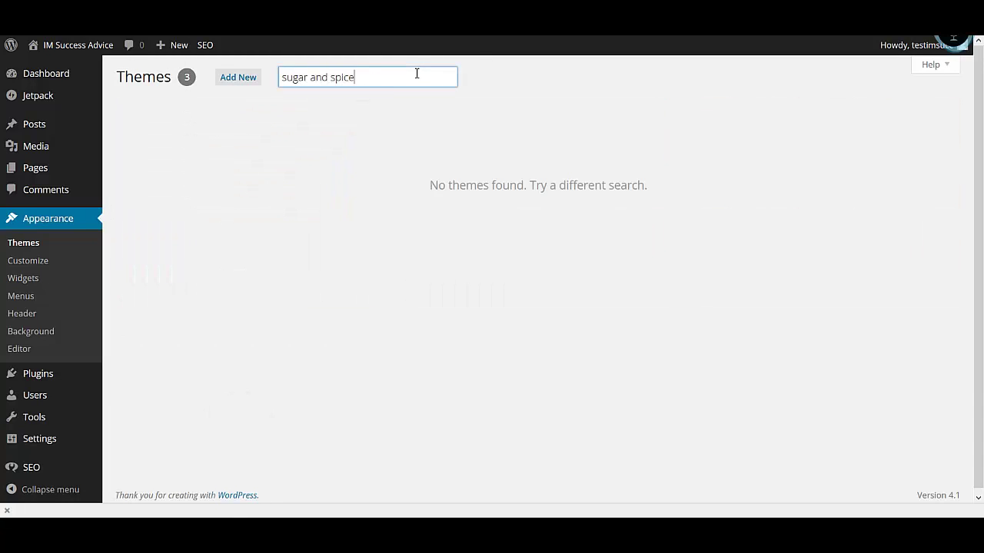
{"action": "key", "text": "Return"}
Find the Sugar and Spice theme among the themes available to add, then install and activate it.
{"action": "left_click", "coordinate": [234, 78]}
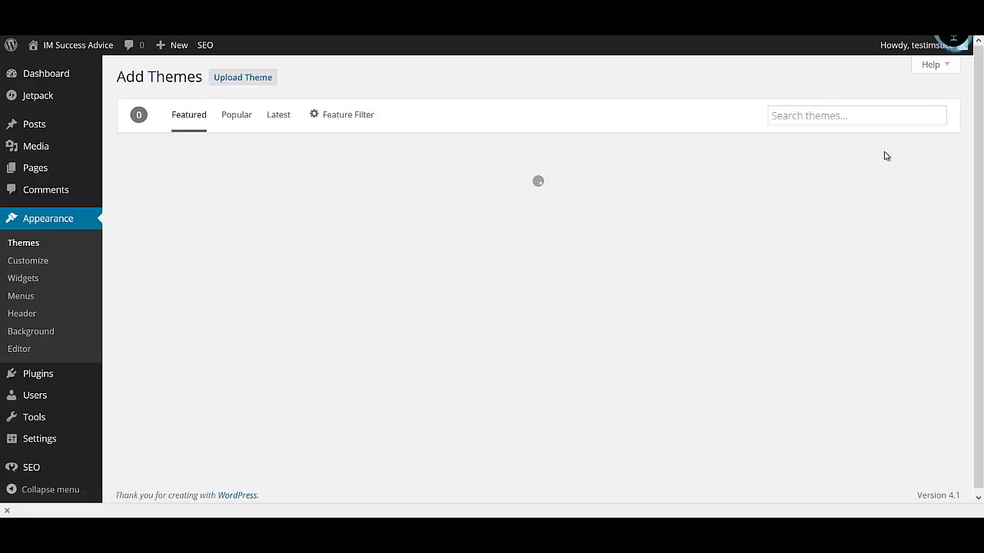
{"action": "left_click", "coordinate": [813, 116]}
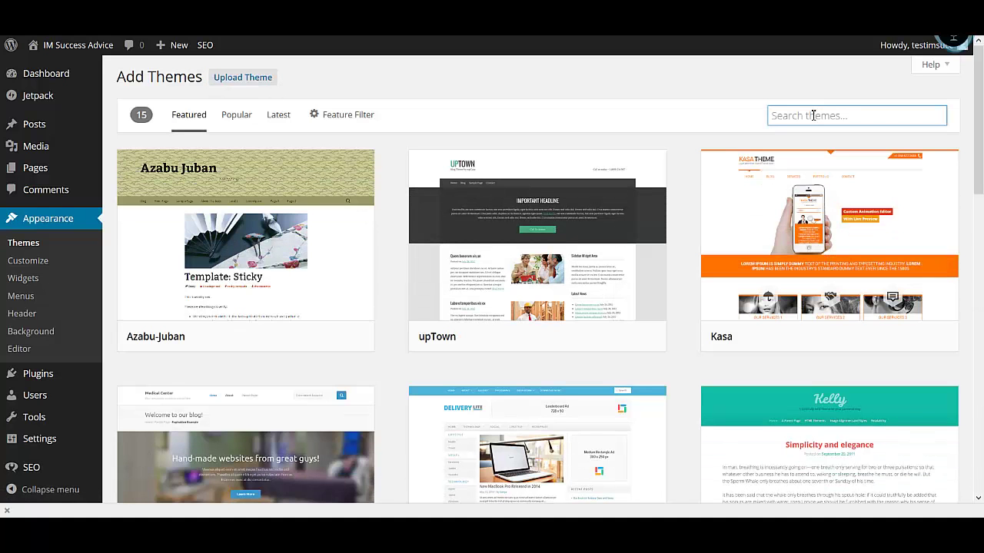
{"action": "type", "text": "sugar an"}
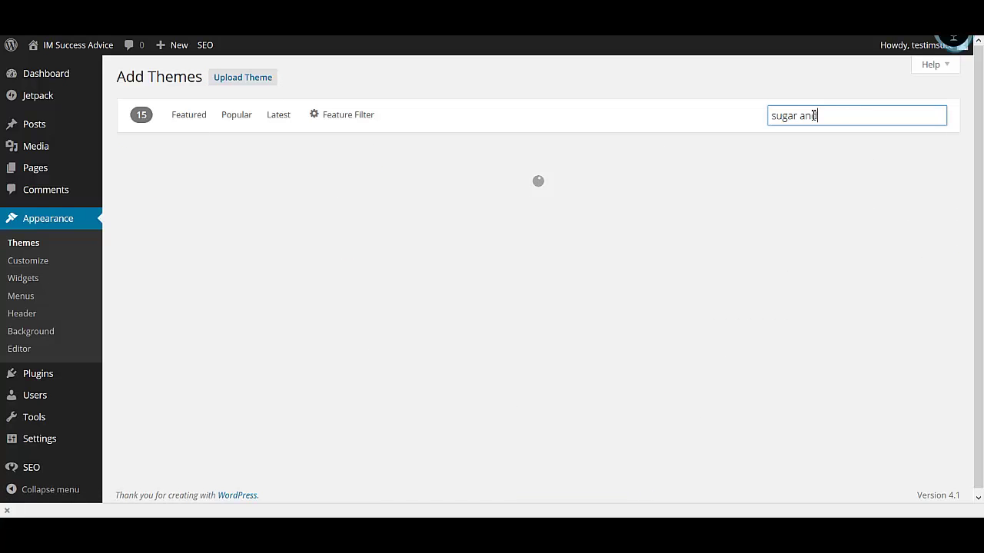
{"action": "type", "text": "d spice"}
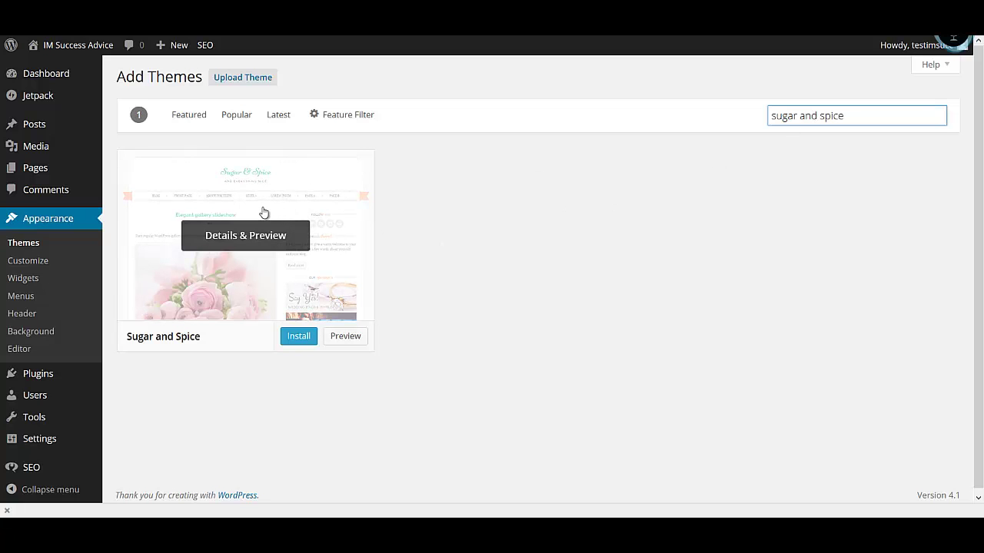
{"action": "left_click", "coordinate": [297, 340]}
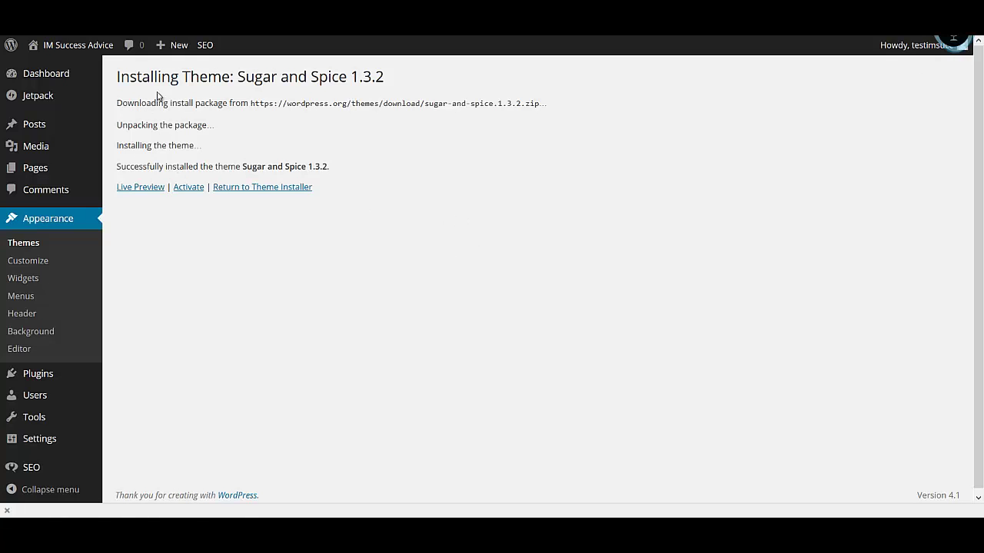
{"action": "left_click", "coordinate": [192, 191]}
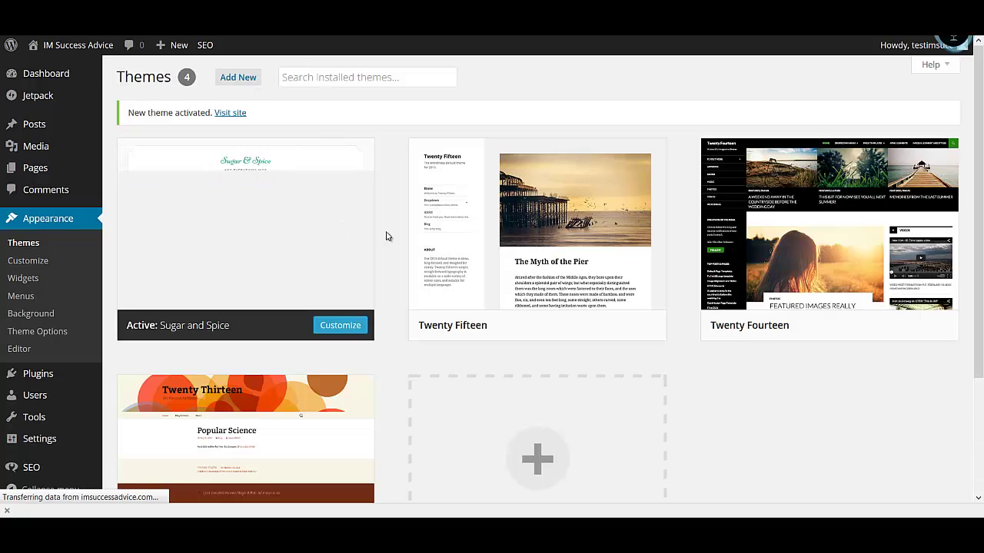
Customize the Sugar and Spice theme by setting the site's background color to orange #dd9933.
{"action": "mouse_move", "coordinate": [243, 203]}
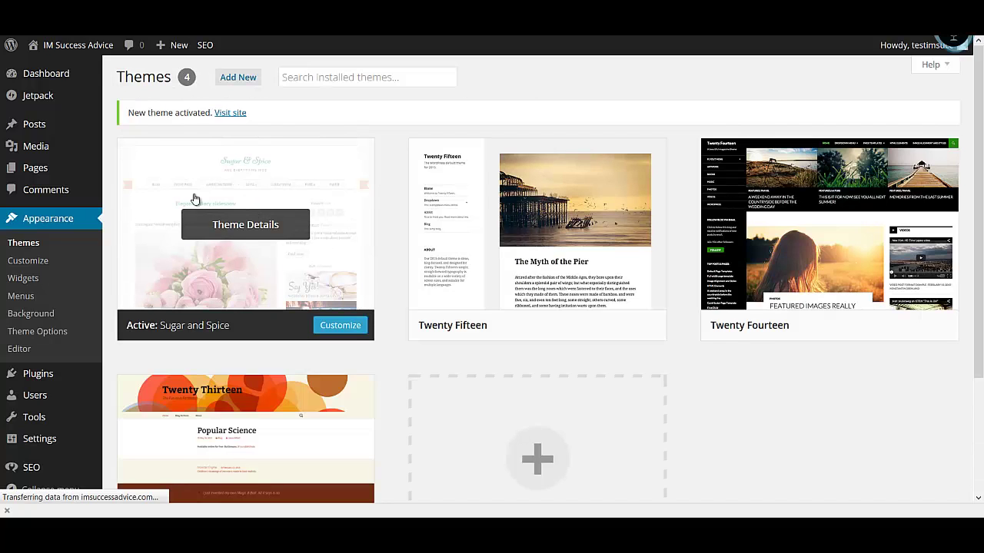
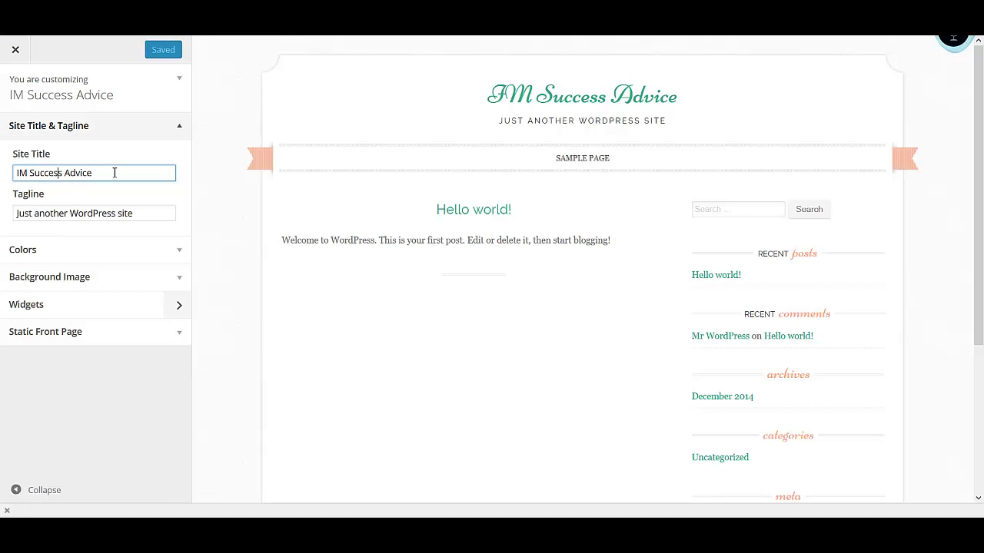
{"action": "triple_click", "coordinate": [139, 218]}
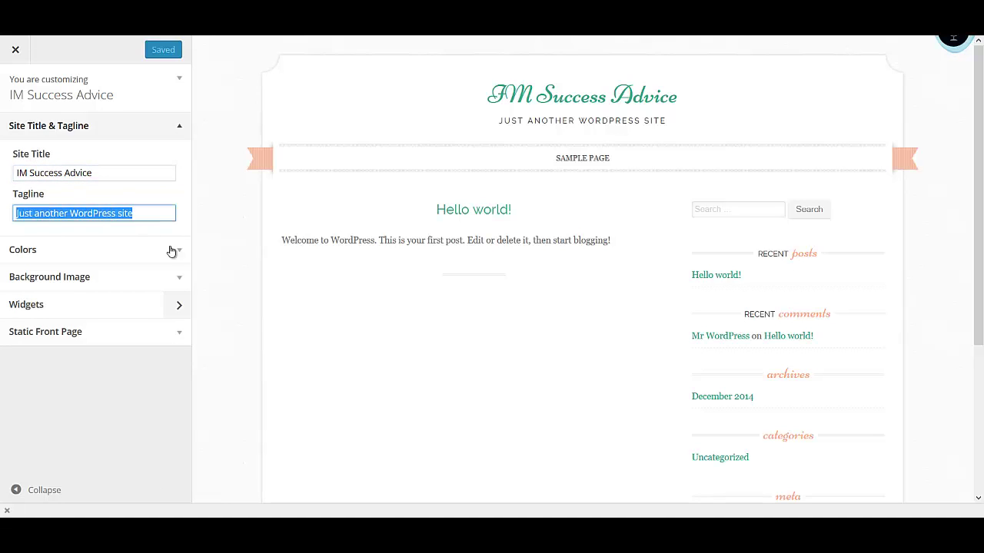
{"action": "left_click", "coordinate": [180, 254]}
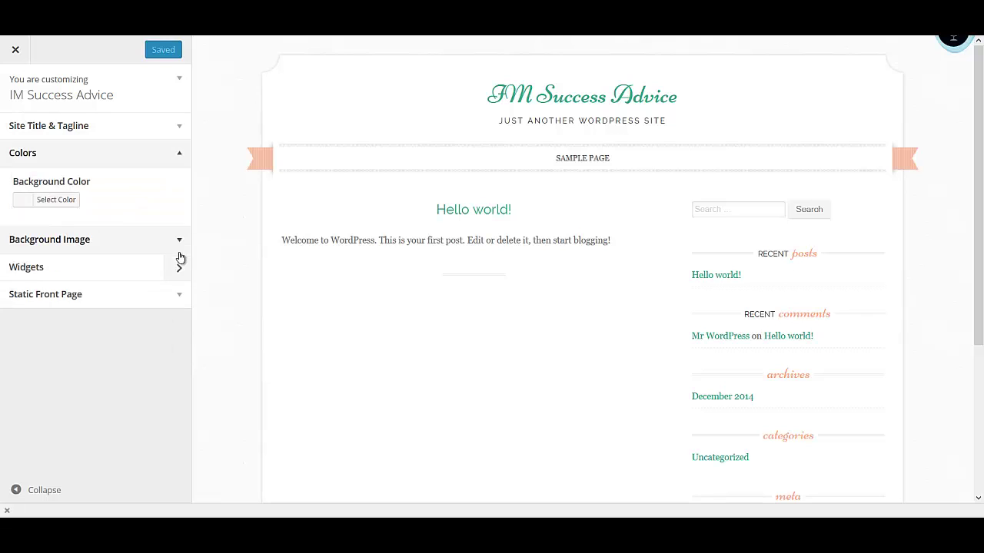
{"action": "left_click", "coordinate": [23, 200]}
{"action": "left_click", "coordinate": [70, 346]}
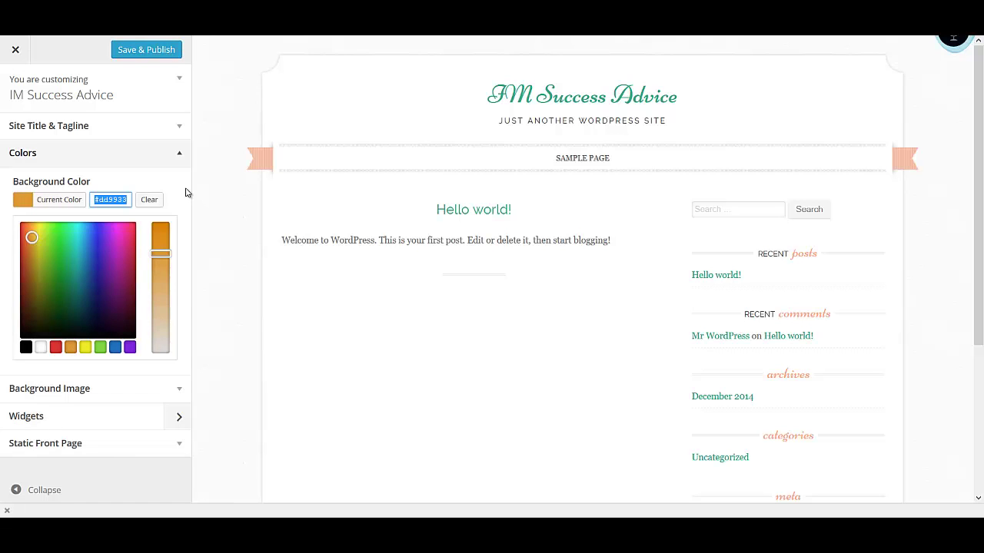
{"action": "left_click", "coordinate": [179, 157]}
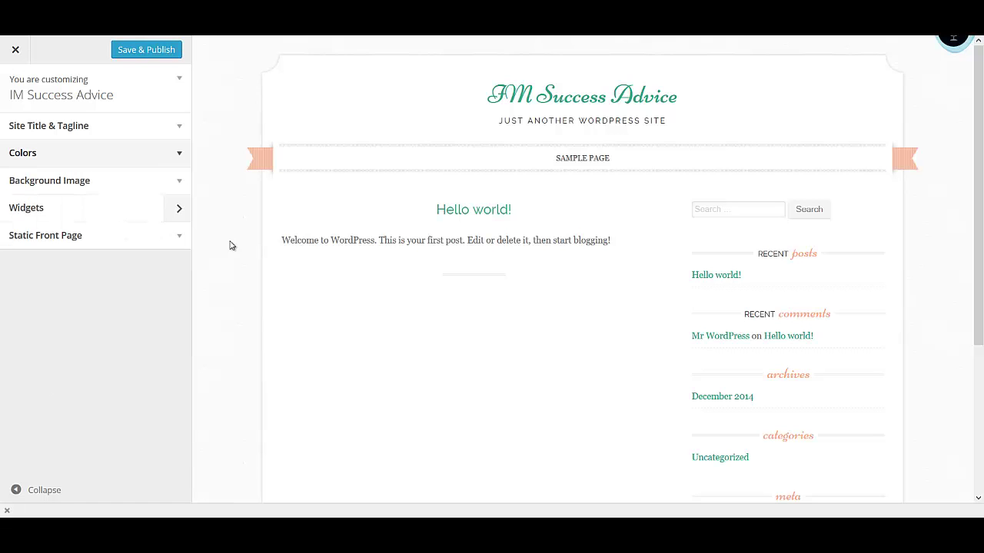
Remove the site's background image in the theme customization.
{"action": "left_click", "coordinate": [110, 189]}
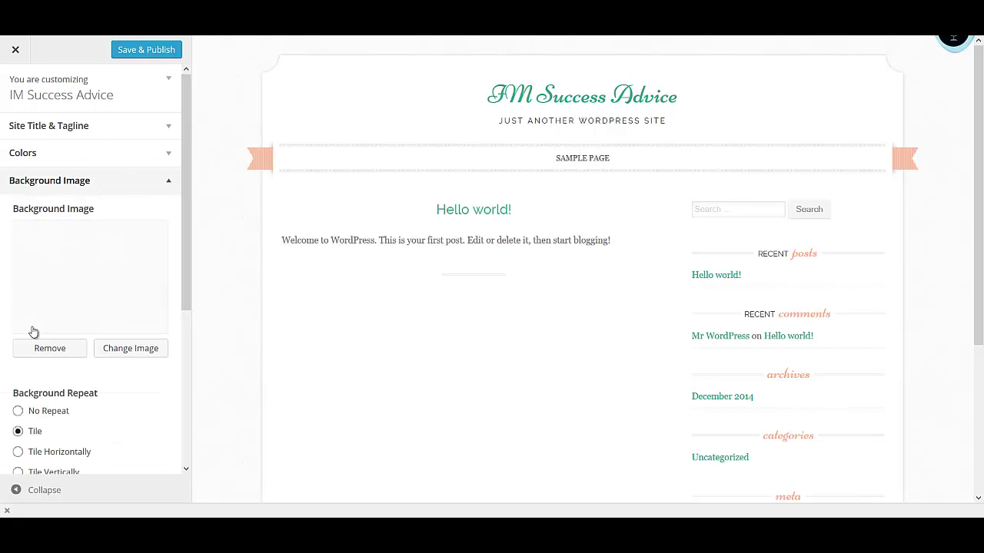
{"action": "left_click", "coordinate": [60, 352]}
{"action": "left_click", "coordinate": [175, 182]}
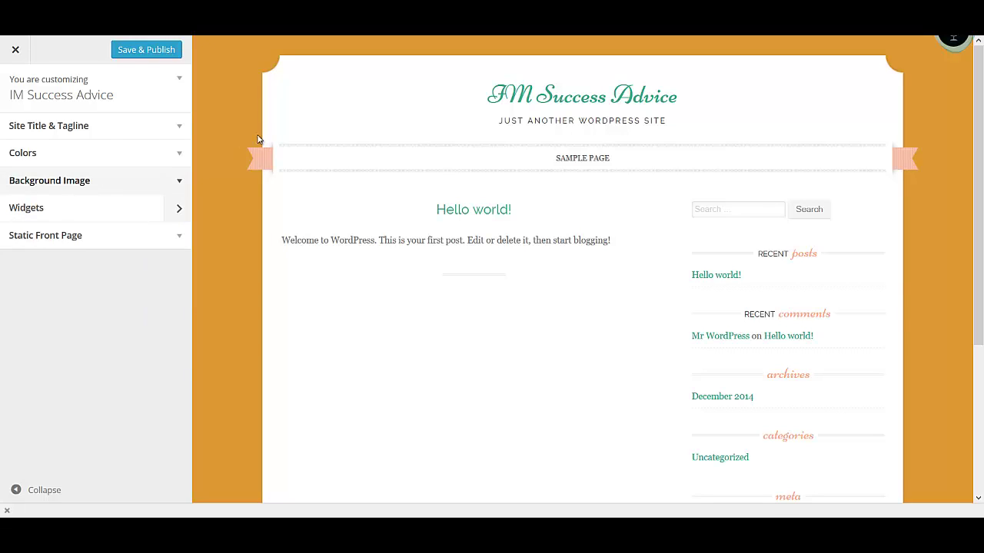
Review the static front page options and the widgets in the Sidebar area of the theme customization.
{"action": "left_click", "coordinate": [126, 237]}
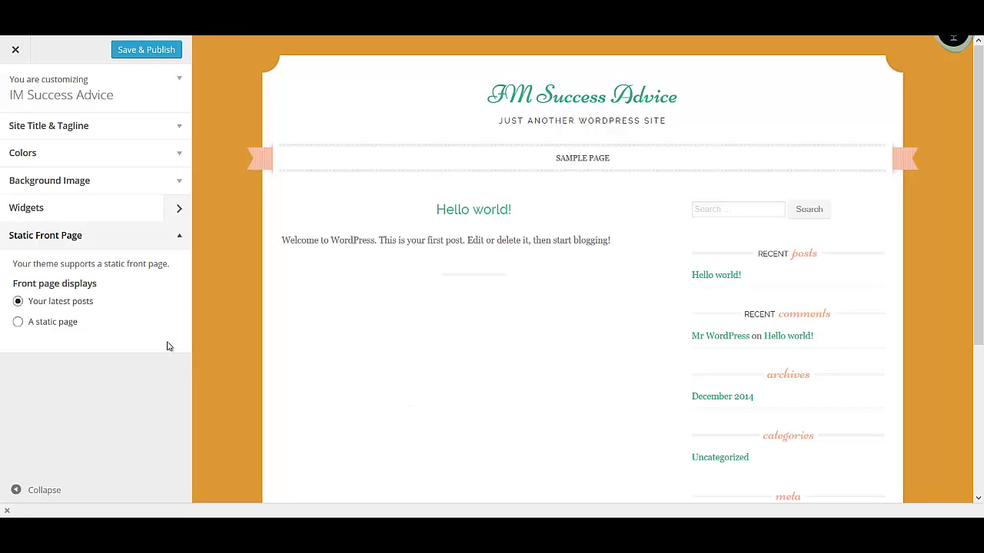
{"action": "left_click", "coordinate": [179, 208]}
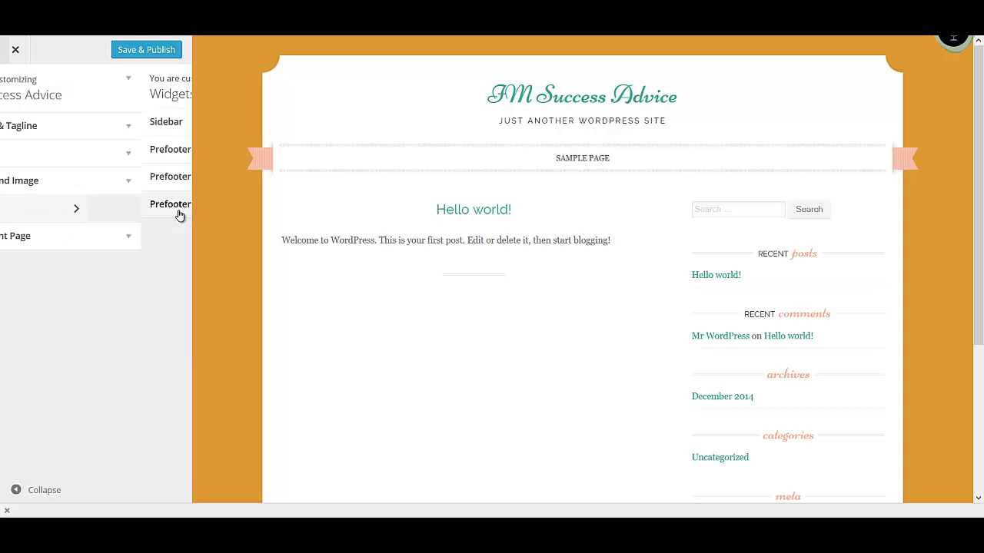
{"action": "left_click", "coordinate": [173, 123]}
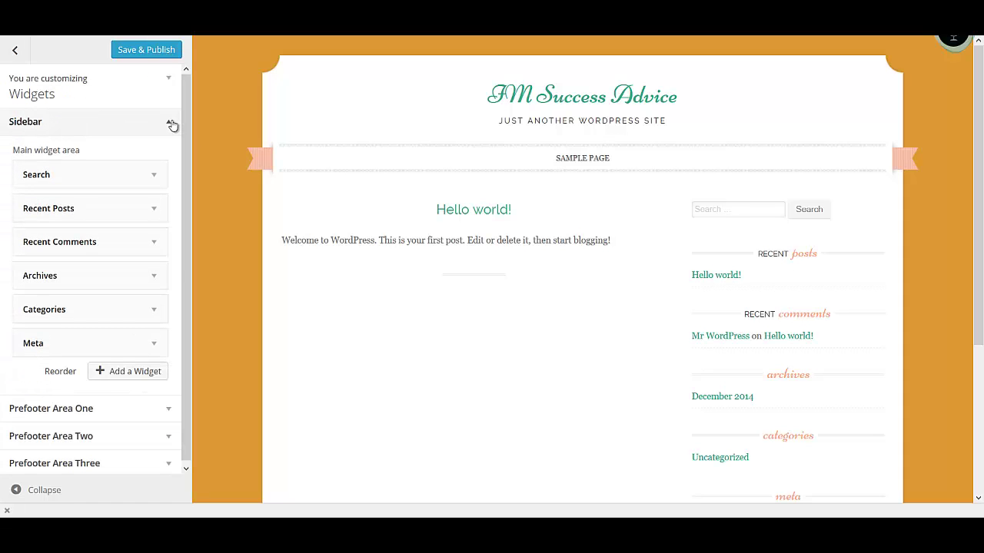
{"action": "left_click", "coordinate": [172, 124]}
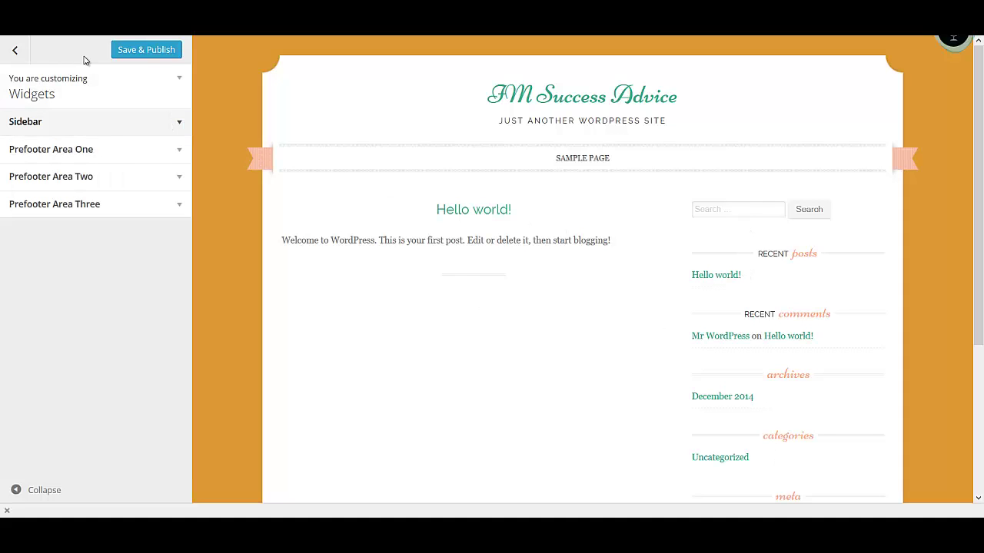
Save and publish the theme customizations and close the customizer.
{"action": "left_click", "coordinate": [141, 51]}
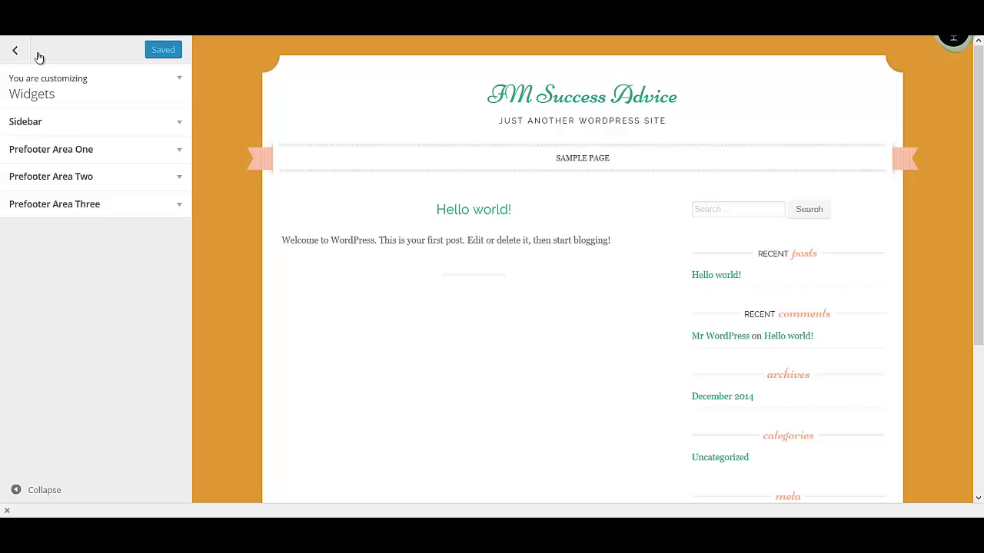
{"action": "left_click", "coordinate": [13, 51]}
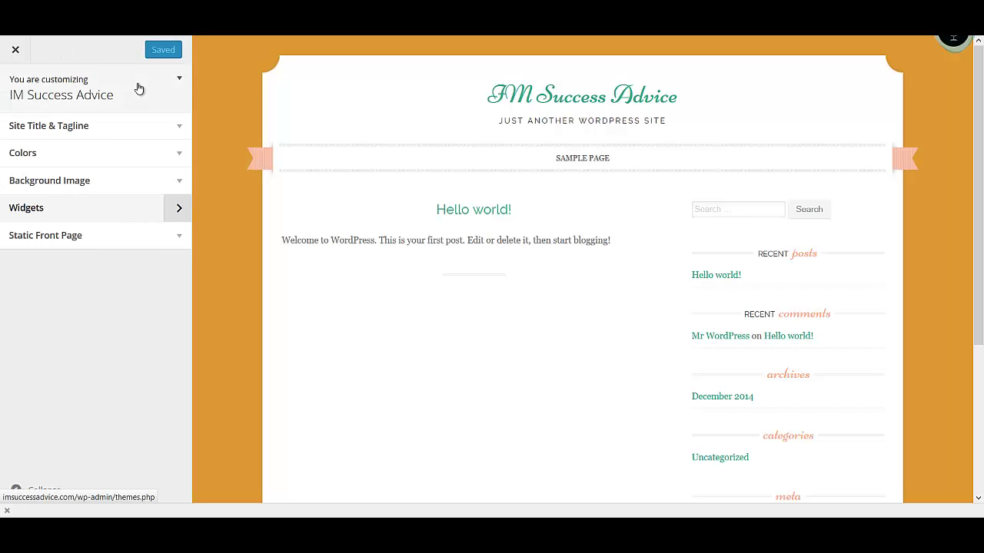
{"action": "left_click", "coordinate": [15, 48]}
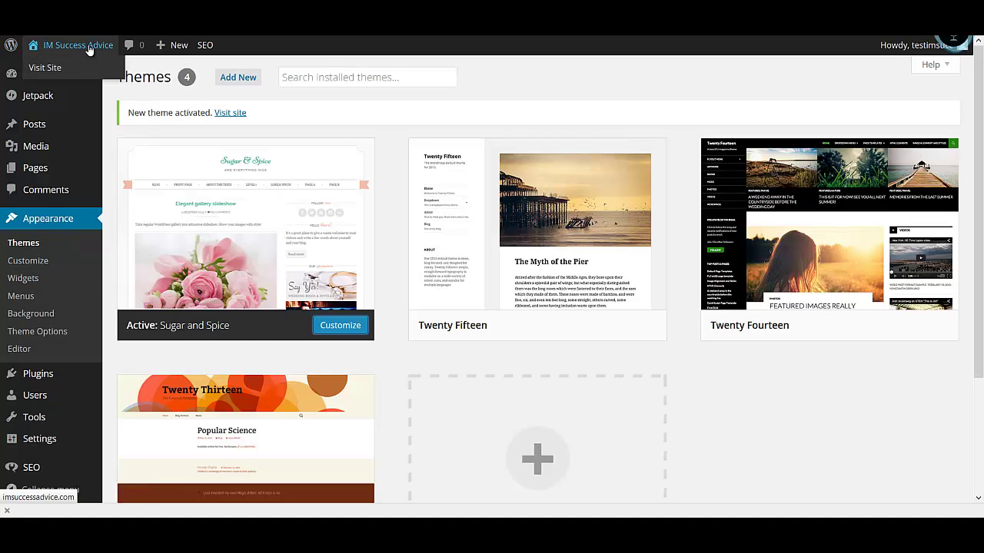
Visit the live site and look over its front page, including the header, first post and sidebar widgets.
{"action": "left_click", "coordinate": [89, 49]}
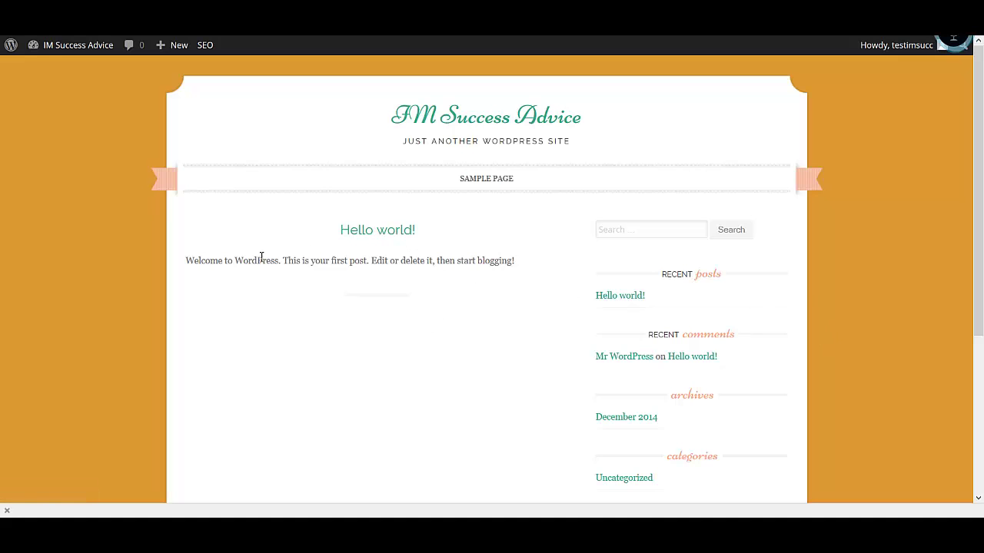
{"action": "scroll", "coordinate": [261, 258], "scroll_direction": "down", "scroll_amount": 3}
{"action": "scroll", "coordinate": [262, 260], "scroll_direction": "down", "scroll_amount": 3}
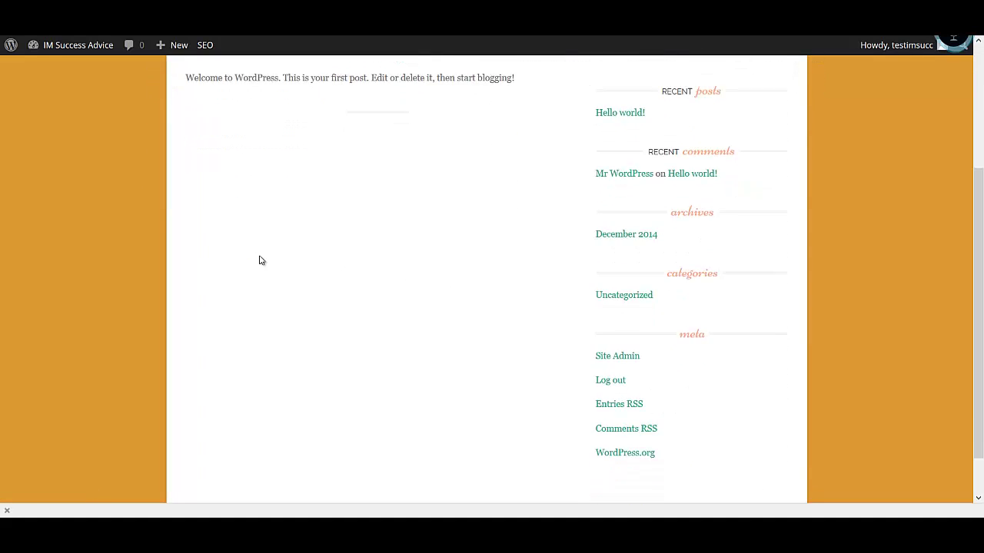
{"action": "scroll", "coordinate": [259, 260], "scroll_direction": "up", "scroll_amount": 6}
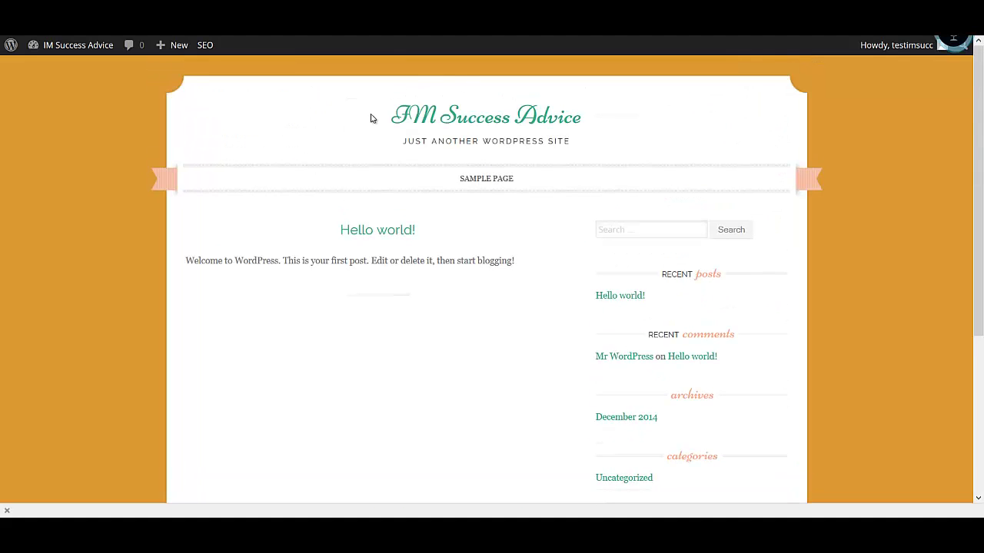
Return to the site's dashboard and open the Permalinks settings.
{"action": "mouse_move", "coordinate": [71, 51]}
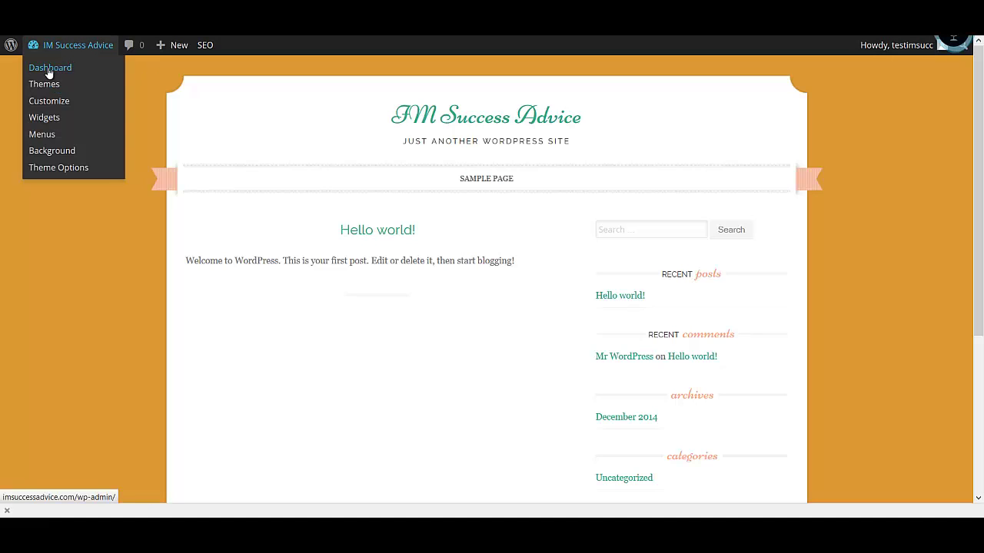
{"action": "left_click", "coordinate": [49, 69]}
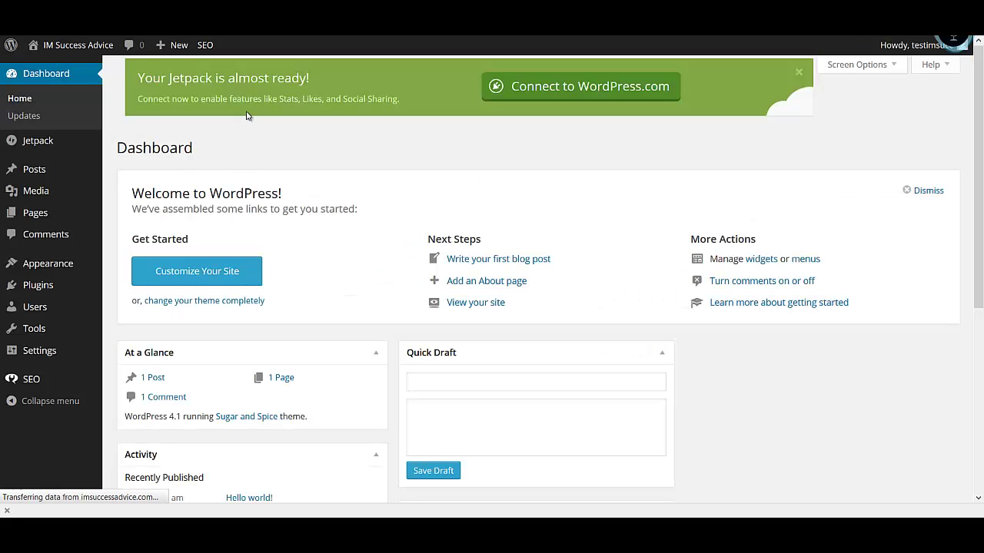
{"action": "mouse_move", "coordinate": [49, 352]}
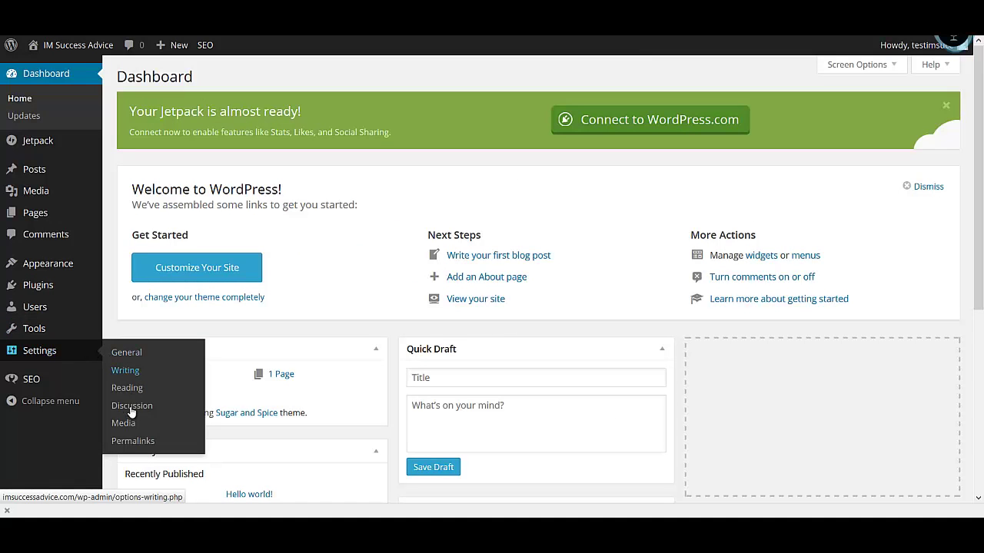
{"action": "left_click", "coordinate": [133, 443]}
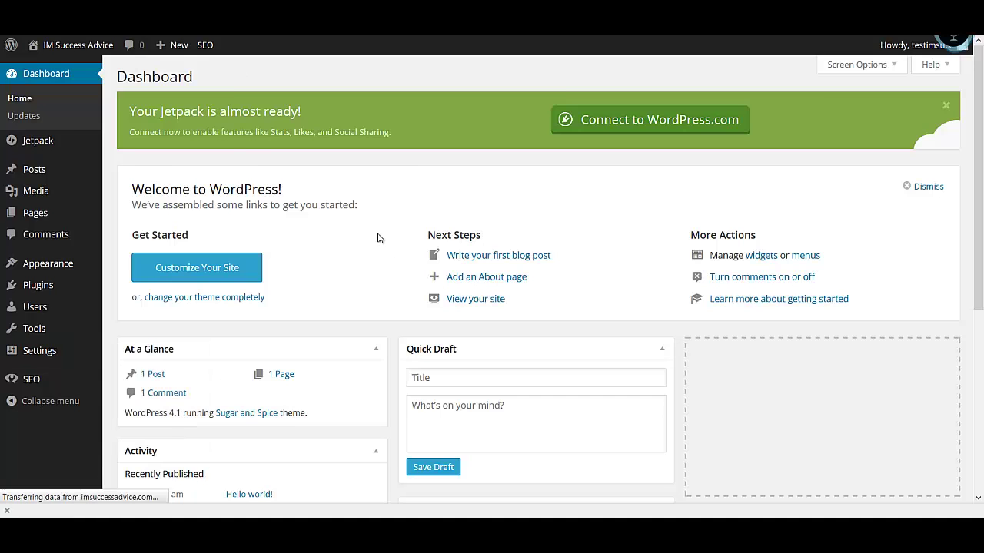
{"action": "scroll", "coordinate": [378, 238], "scroll_direction": "down", "scroll_amount": 1}
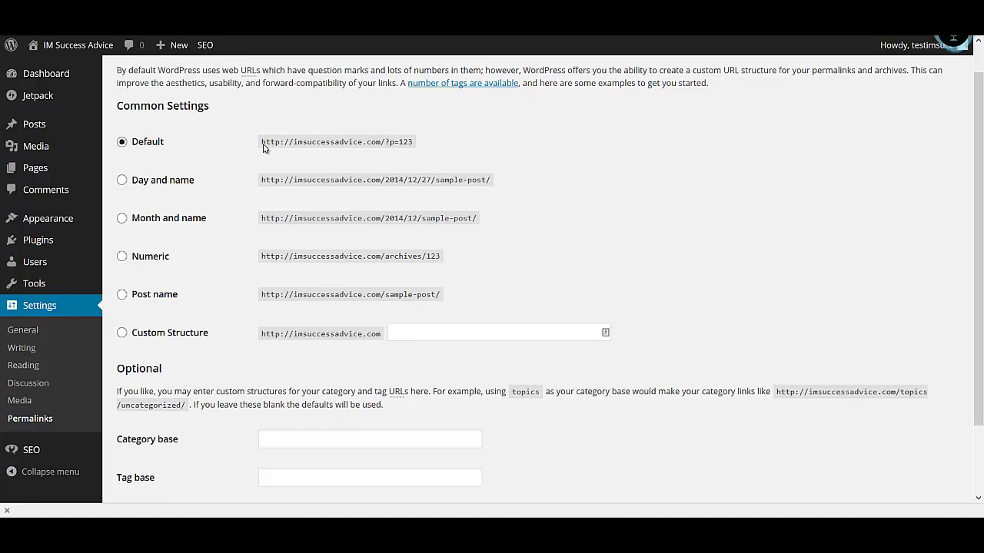
Examine the example URL of the Default permalink structure, including its domain and post number parts.
{"action": "left_click_drag", "start_coordinate": [263, 146], "coordinate": [418, 146]}
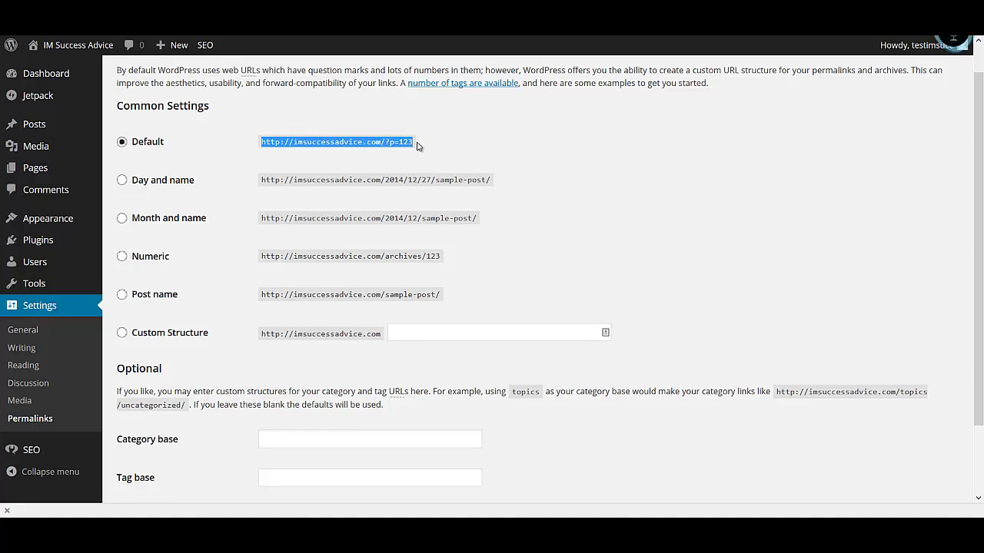
{"action": "left_click", "coordinate": [418, 146]}
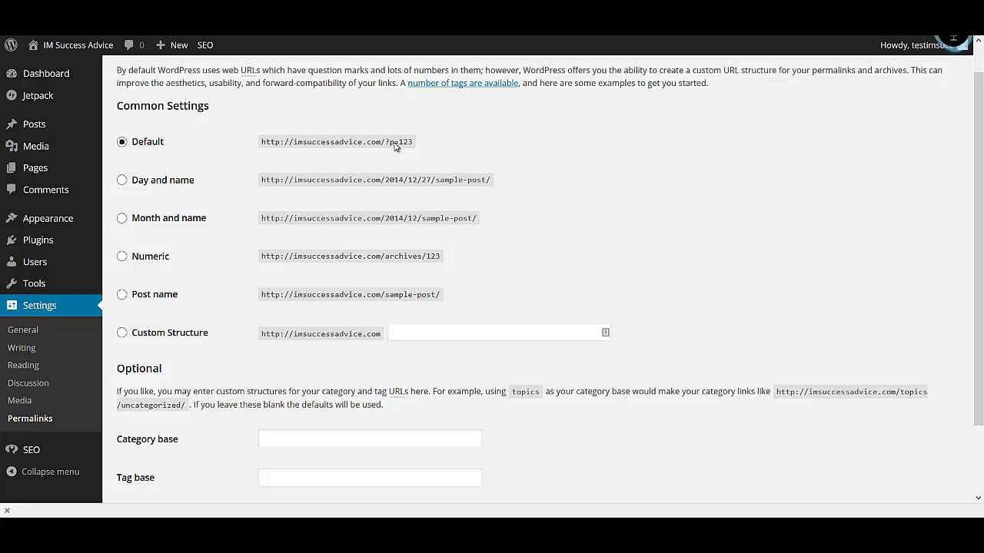
{"action": "double_click", "coordinate": [275, 147]}
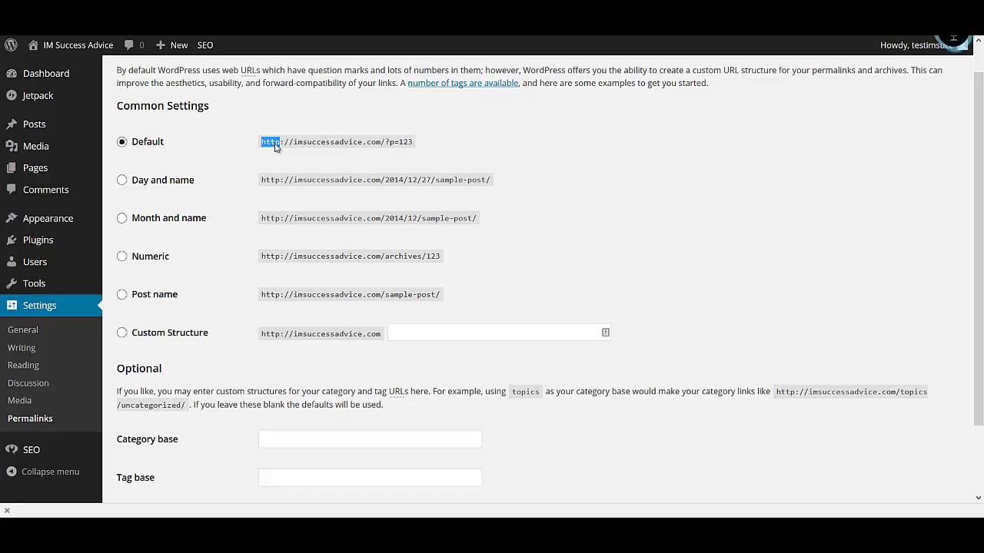
{"action": "double_click", "coordinate": [346, 145]}
{"action": "triple_click", "coordinate": [410, 142]}
{"action": "double_click", "coordinate": [410, 142]}
Choose Post name as the permalink structure and check its example URL.
{"action": "left_click", "coordinate": [122, 296]}
{"action": "left_click", "coordinate": [430, 300]}
{"action": "triple_click", "coordinate": [431, 300]}
{"action": "left_click", "coordinate": [430, 300]}
{"action": "double_click", "coordinate": [430, 298]}
{"action": "triple_click", "coordinate": [430, 298]}
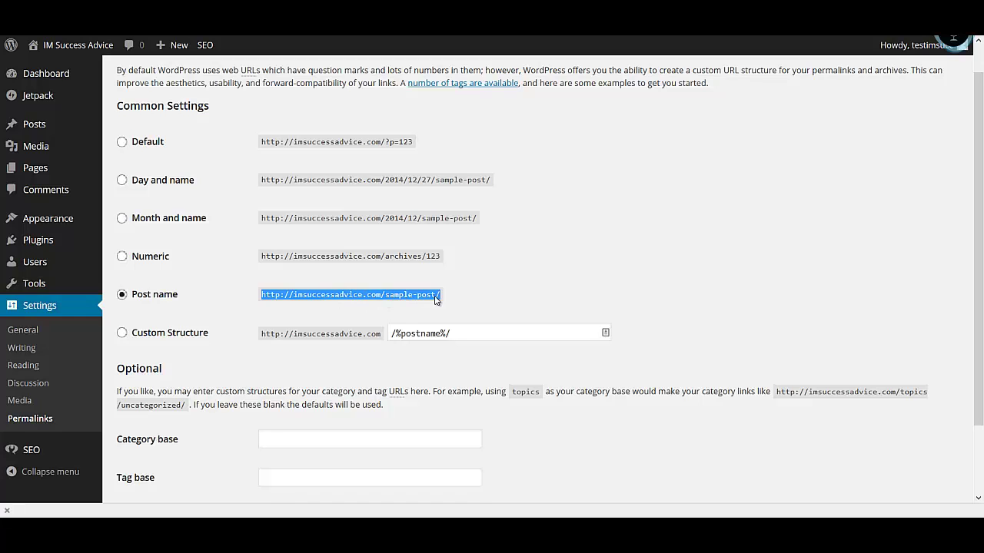
{"action": "left_click", "coordinate": [388, 303]}
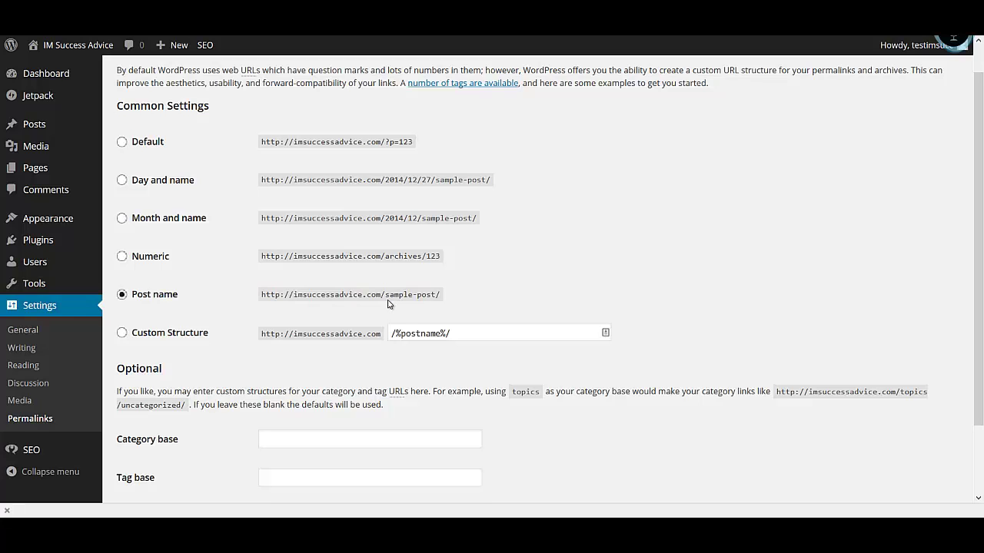
{"action": "double_click", "coordinate": [376, 294]}
{"action": "scroll", "coordinate": [376, 292], "scroll_direction": "down", "scroll_amount": 1}
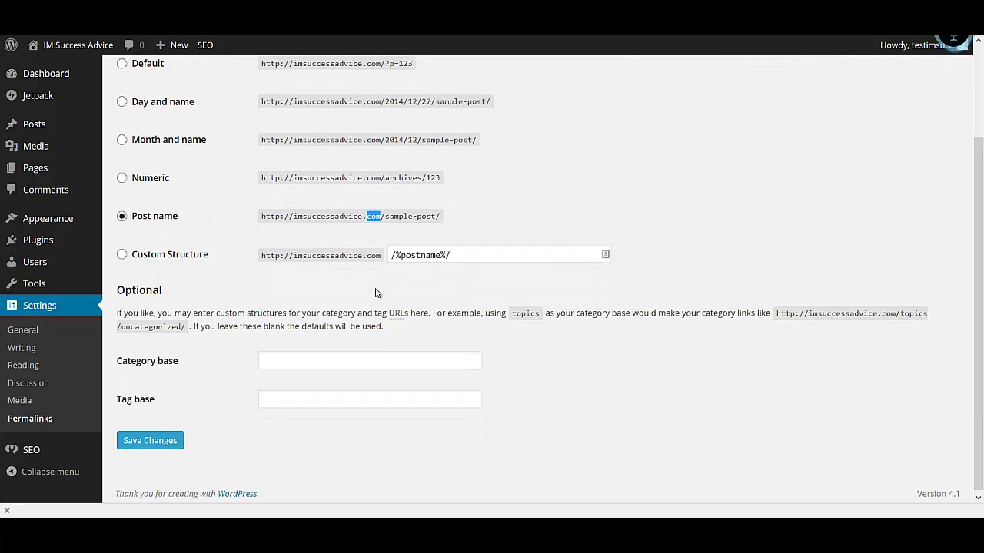
{"action": "scroll", "coordinate": [376, 292], "scroll_direction": "up", "scroll_amount": 1}
{"action": "scroll", "coordinate": [376, 294], "scroll_direction": "up", "scroll_amount": 1}
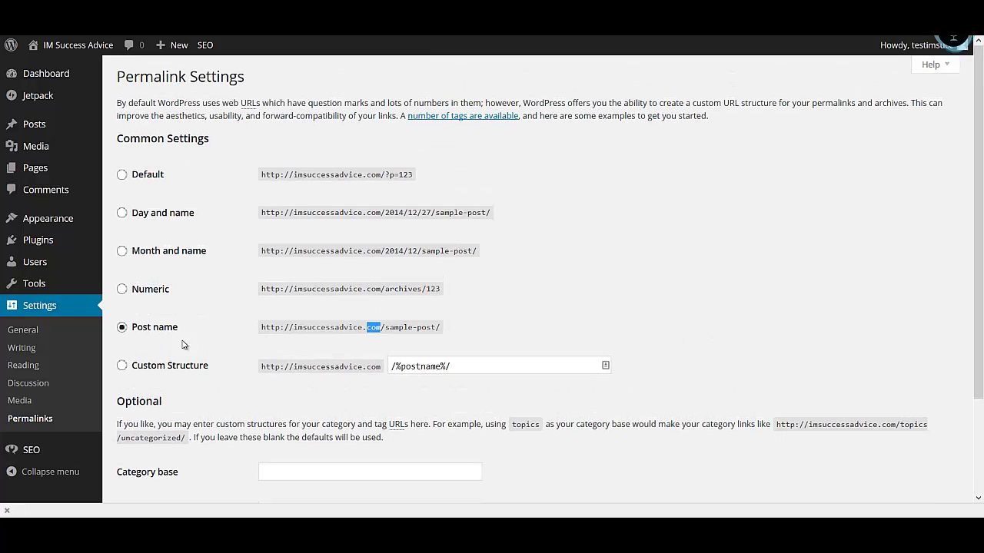
{"action": "left_click", "coordinate": [191, 124]}
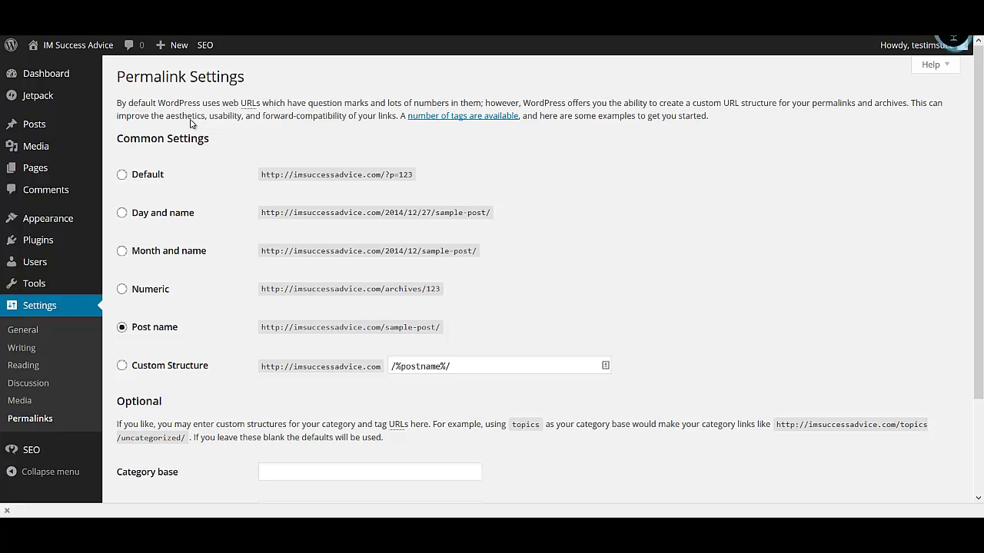